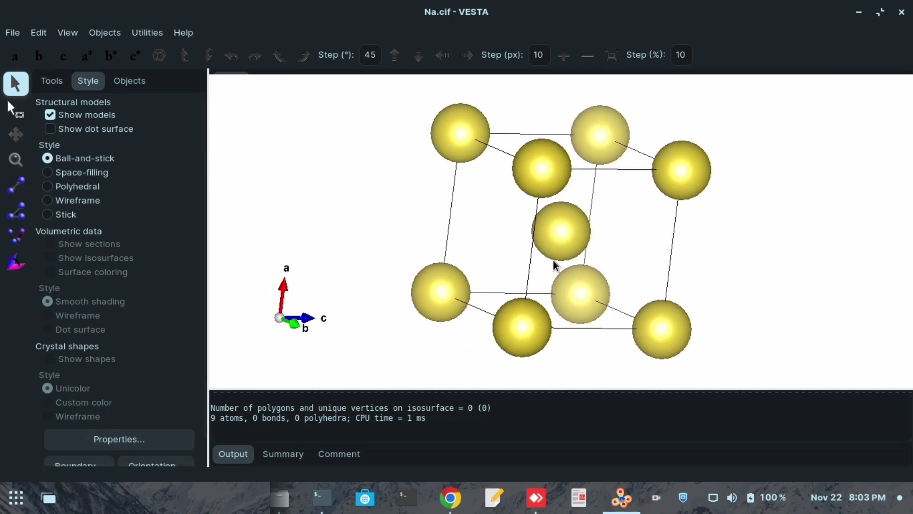
# - Add a new lattice plane to the Na2 phase with Miller indices 1 1 0
pyautogui.click(38, 33)
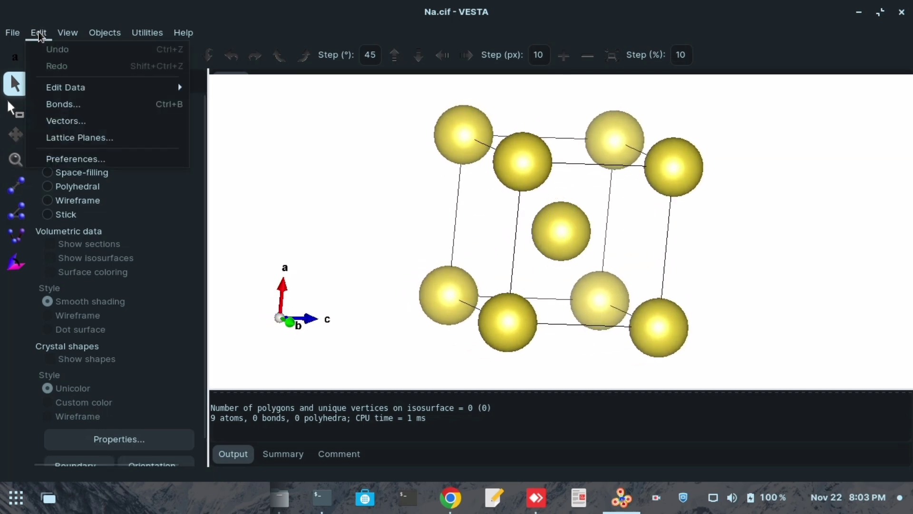
pyautogui.click(74, 140)
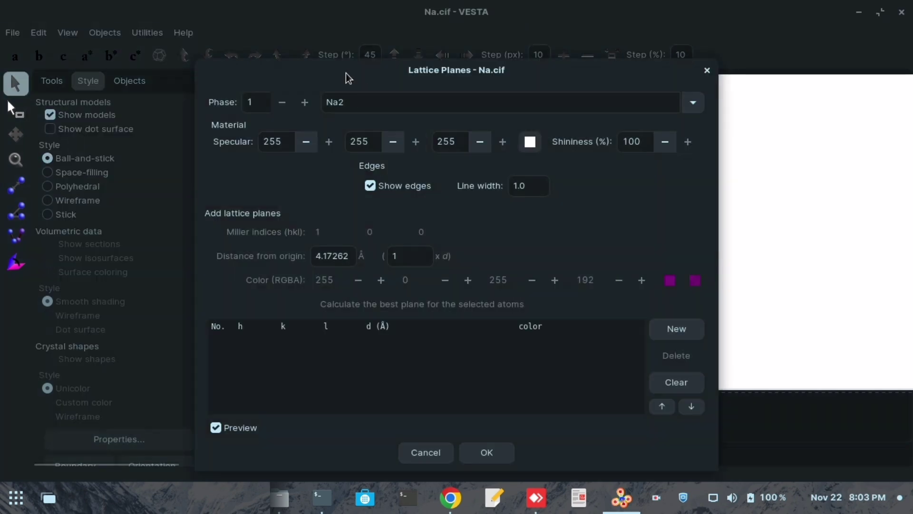
pyautogui.moveTo(349, 78); pyautogui.dragTo(183, 74)
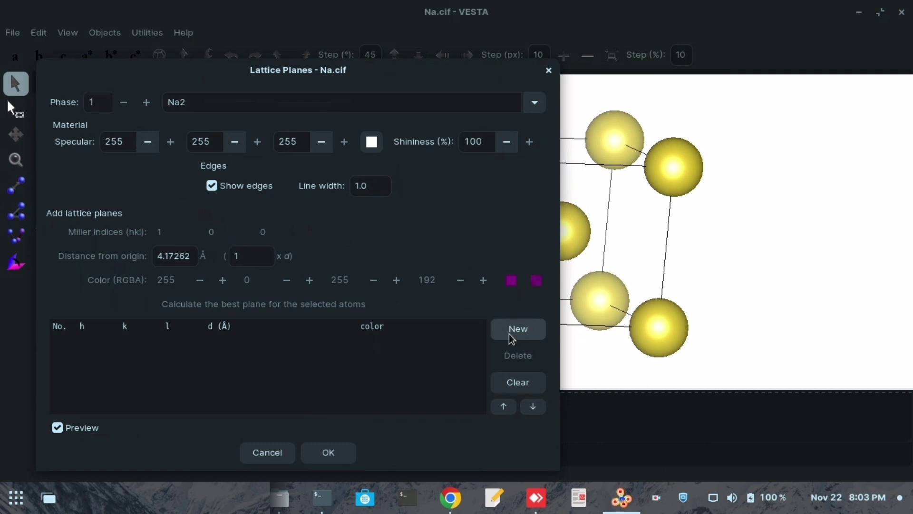
pyautogui.click(523, 331)
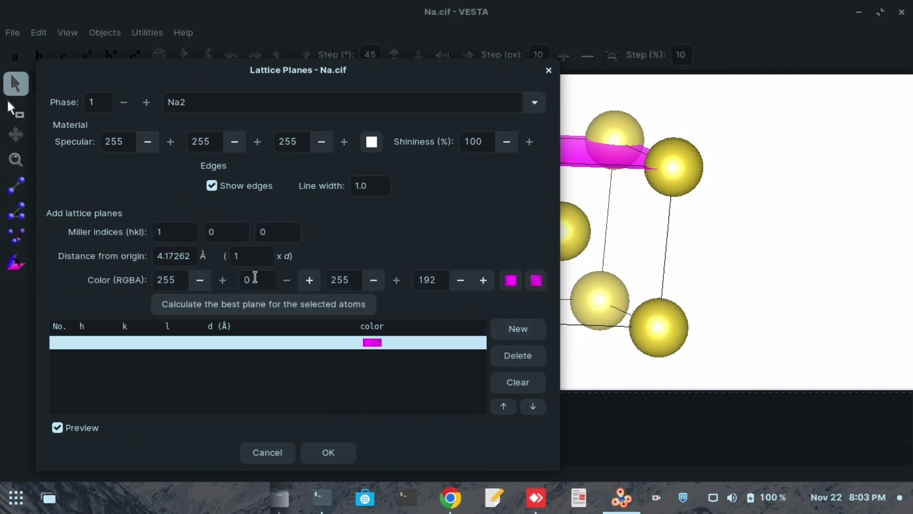
pyautogui.click(218, 231)
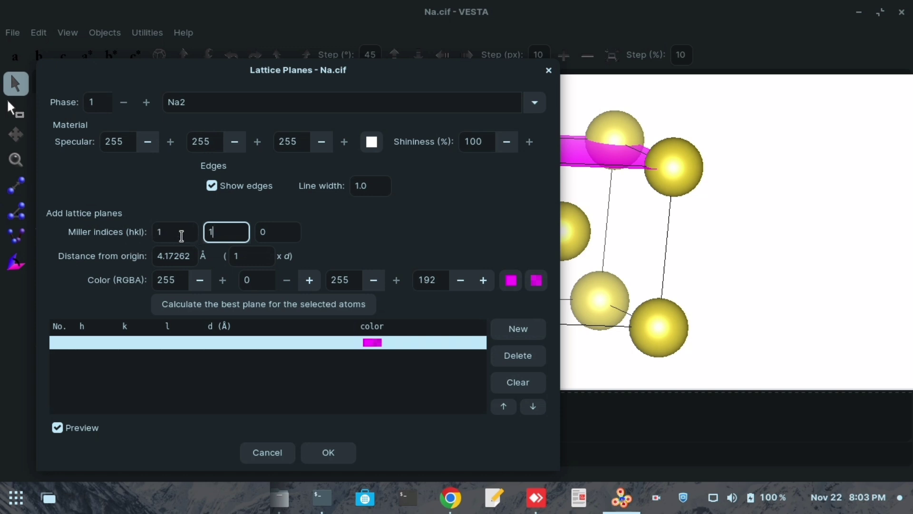
# - Set the lattice plane's l index to 1 and accept the (1 1 1) plane
pyautogui.click(272, 232)
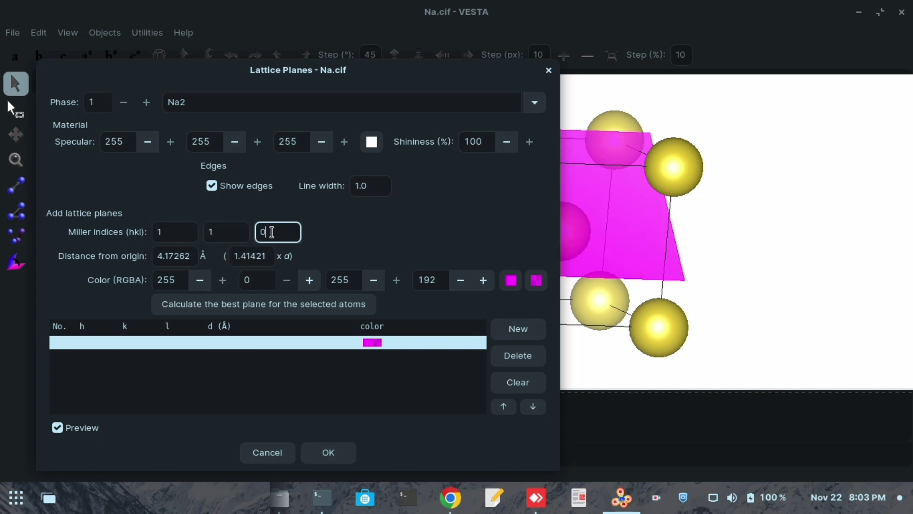
pyautogui.write('1')
pyautogui.click(412, 366)
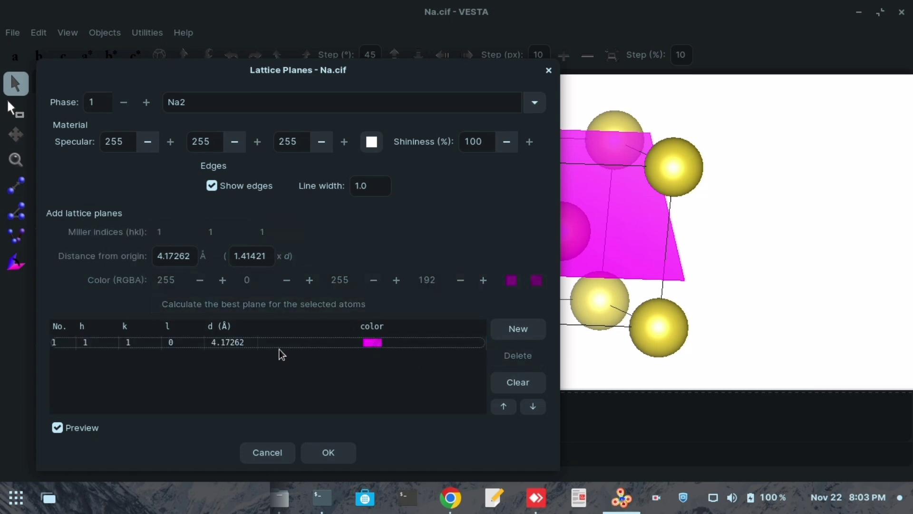
pyautogui.click(240, 345)
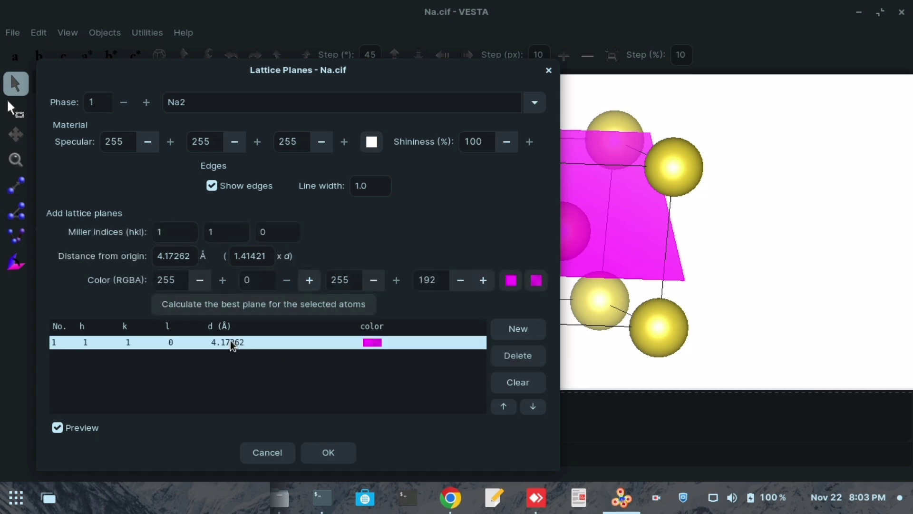
pyautogui.click(268, 230)
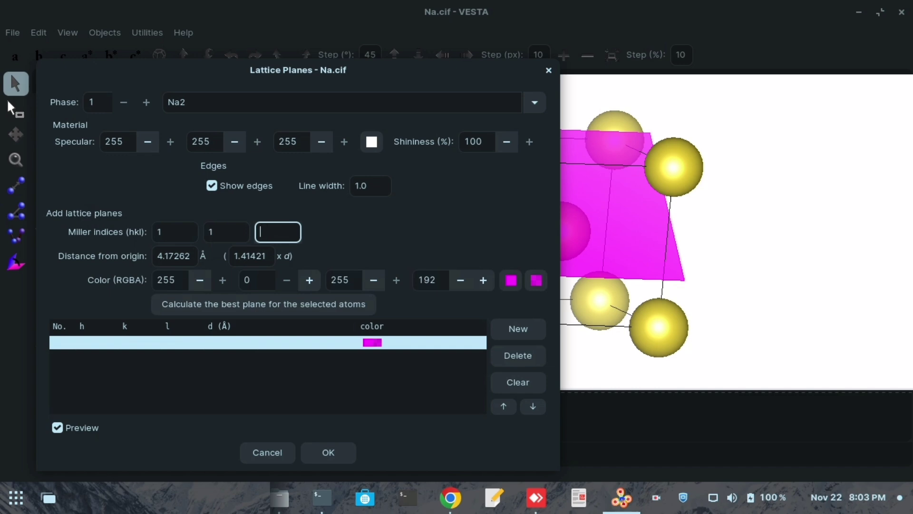
pyautogui.write('1')
pyautogui.press('Tab')
pyautogui.click(631, 217)
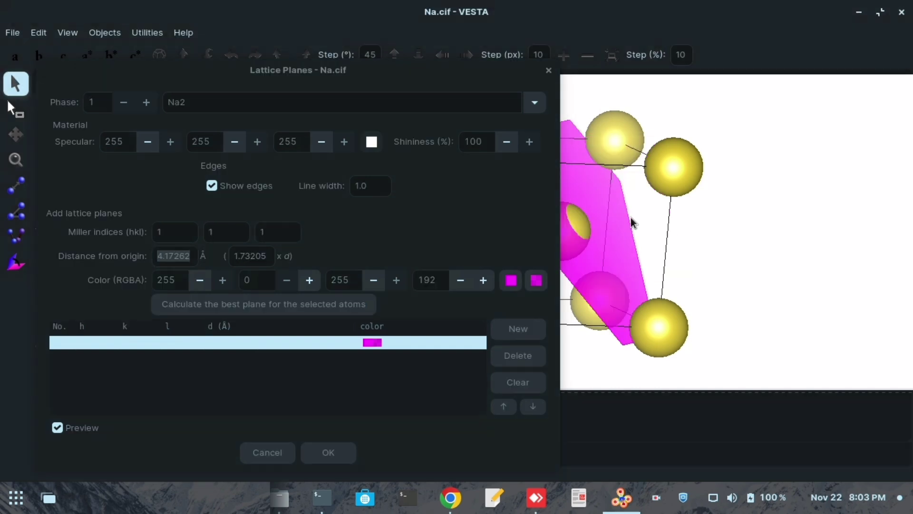
pyautogui.click(307, 381)
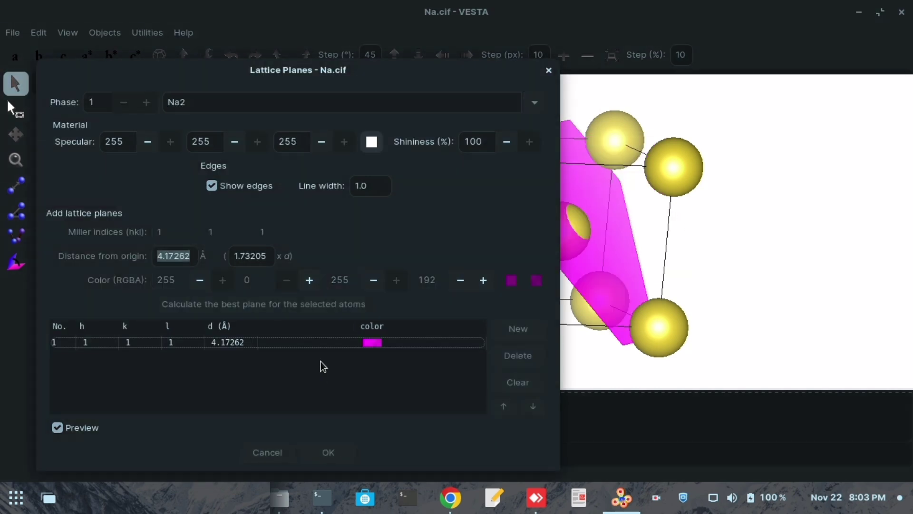
pyautogui.click(329, 451)
pyautogui.moveTo(620, 284); pyautogui.dragTo(596, 297)
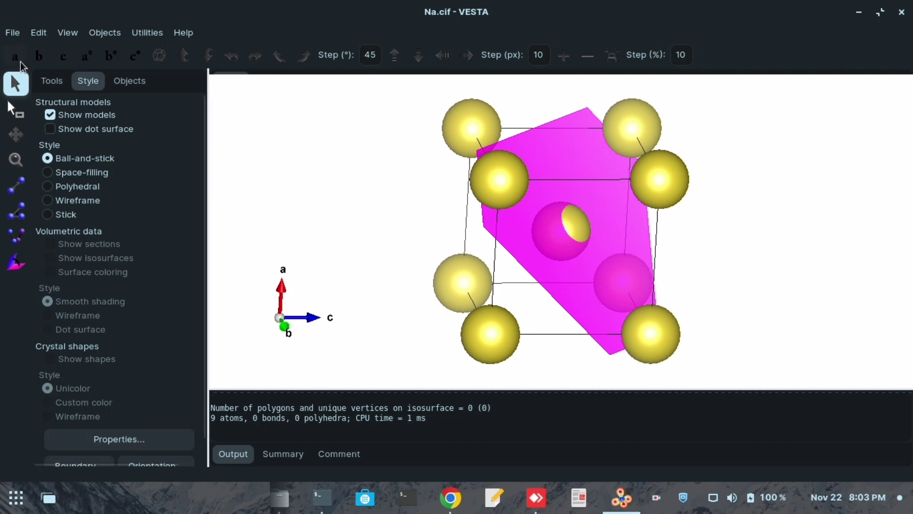
# - Open the unit cell transformation for the Na2 phase and move it aside so the structure stays in view
pyautogui.click(64, 31)
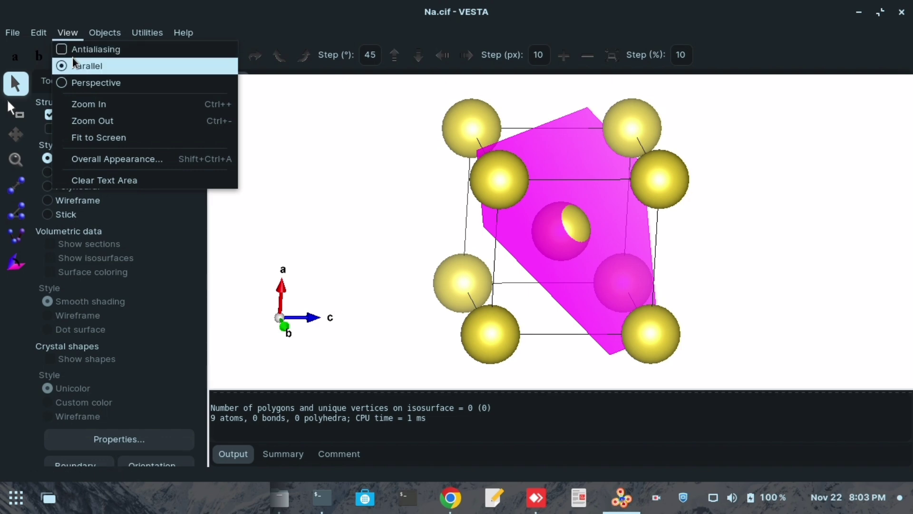
pyautogui.moveTo(50, 39)
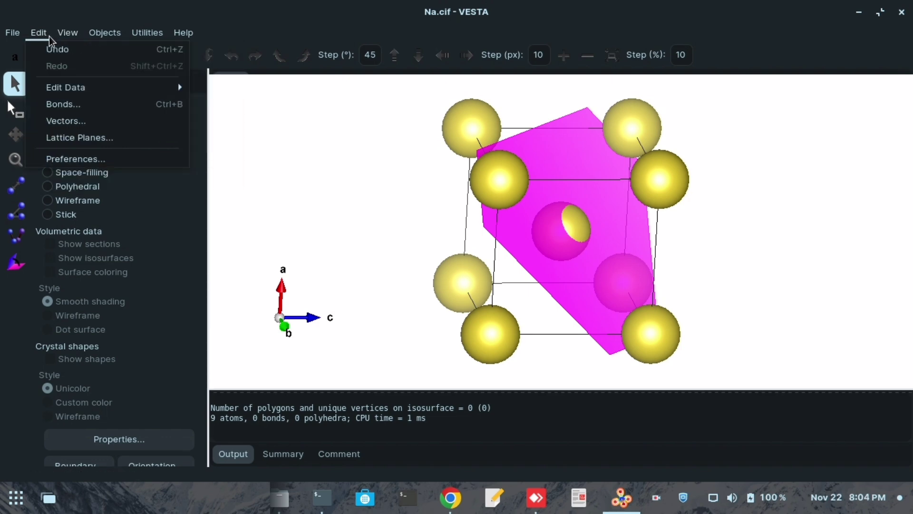
pyautogui.moveTo(186, 90)
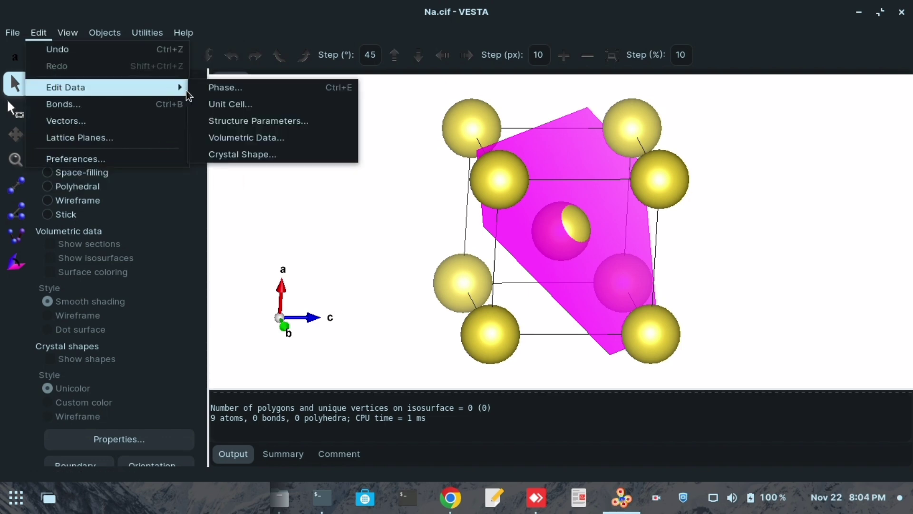
pyautogui.click(223, 105)
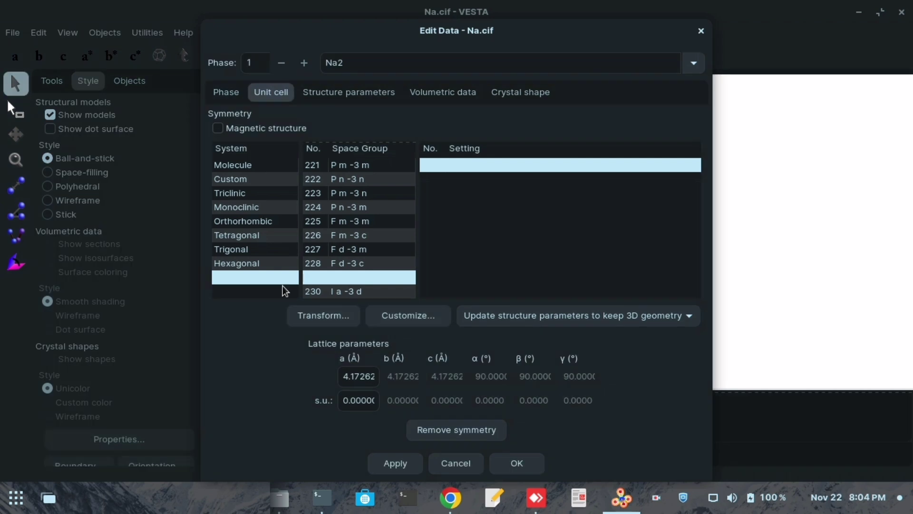
pyautogui.click(321, 315)
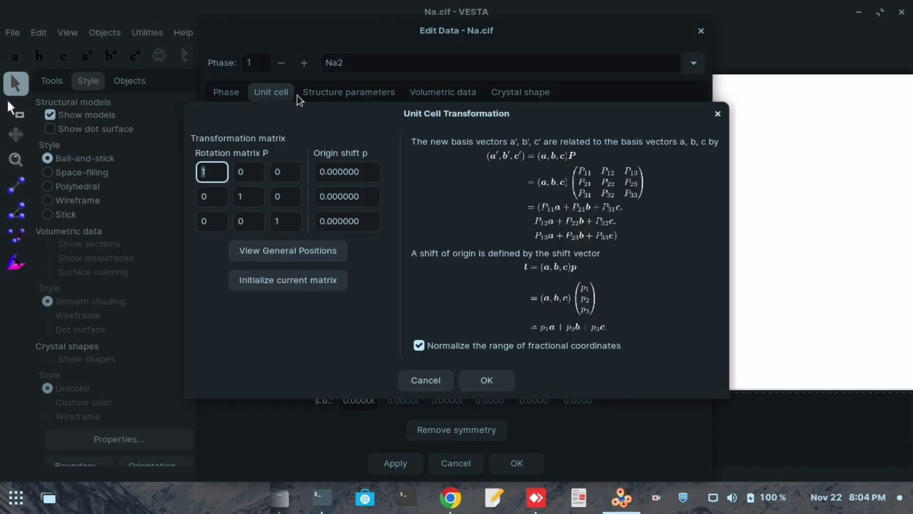
pyautogui.moveTo(312, 123); pyautogui.dragTo(139, 123)
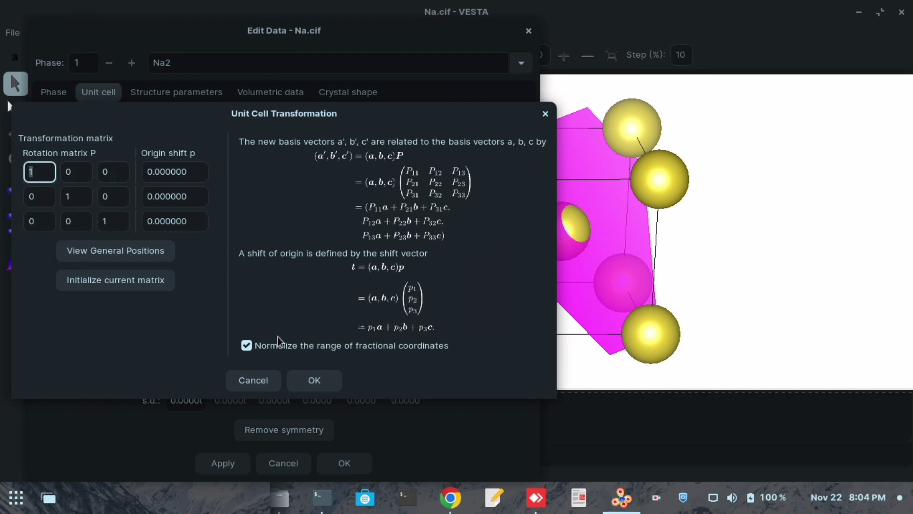
# - Switch to the Google Slides presentation in Chrome, shrink its window to fit beside the transformation matrix and hide the slide thumbnails
pyautogui.click(450, 497)
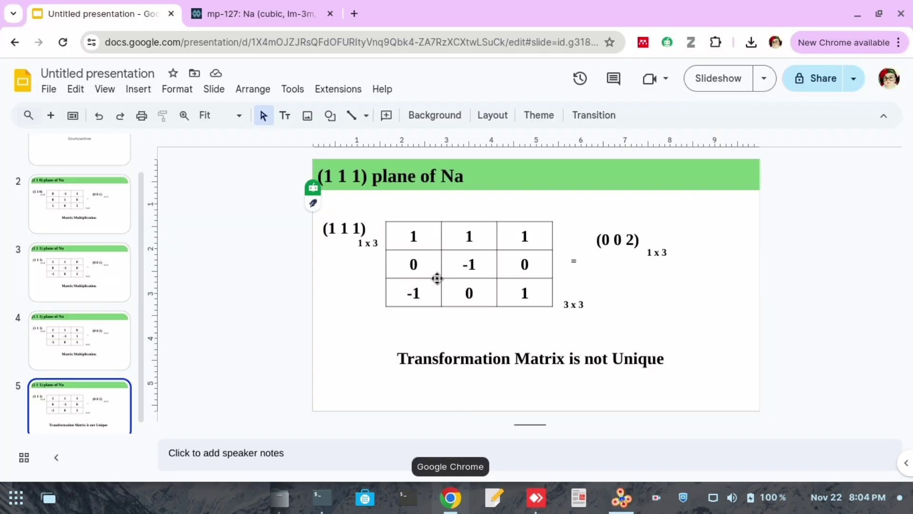
pyautogui.click(875, 15)
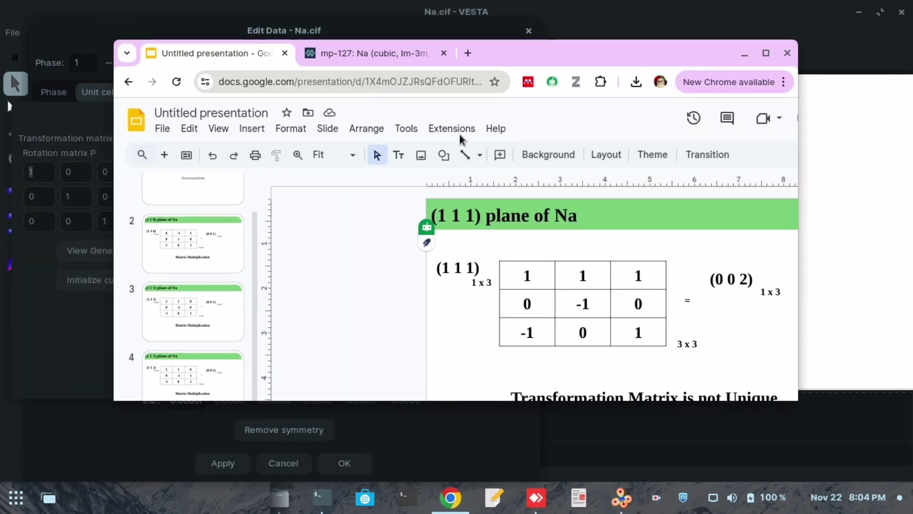
pyautogui.moveTo(116, 221); pyautogui.dragTo(385, 231)
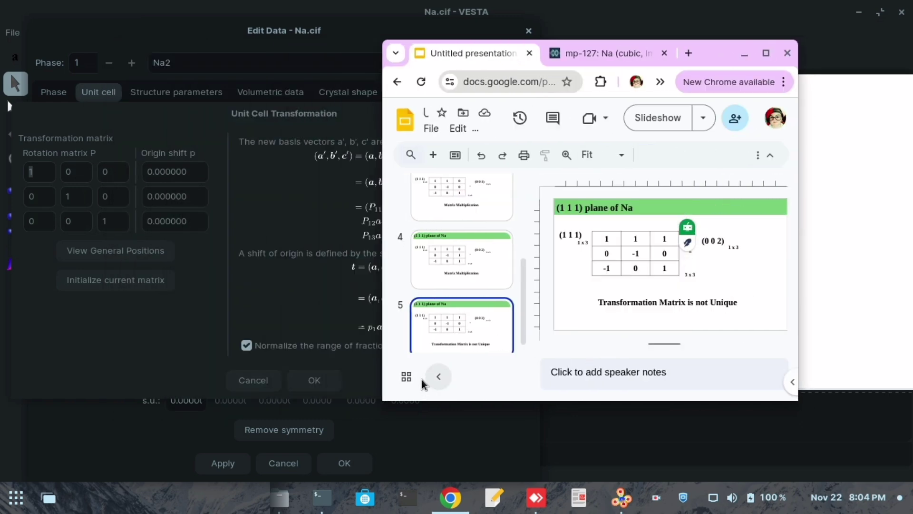
pyautogui.click(439, 377)
pyautogui.click(559, 248)
pyautogui.write('-')
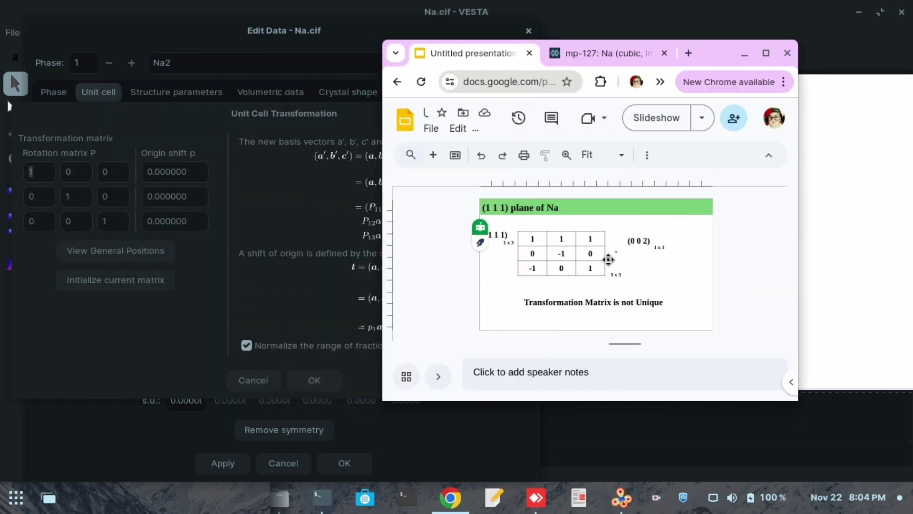
# - Show the (1 1 1) plane slide whose matrix product is (0 0 1) and move the browser window clear of the matrix formulas
pyautogui.press('pageup')
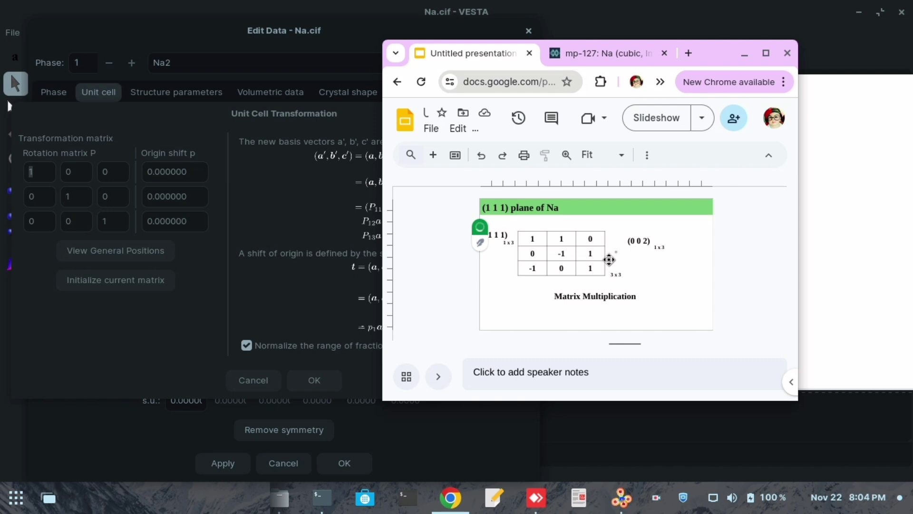
pyautogui.press('pageup')
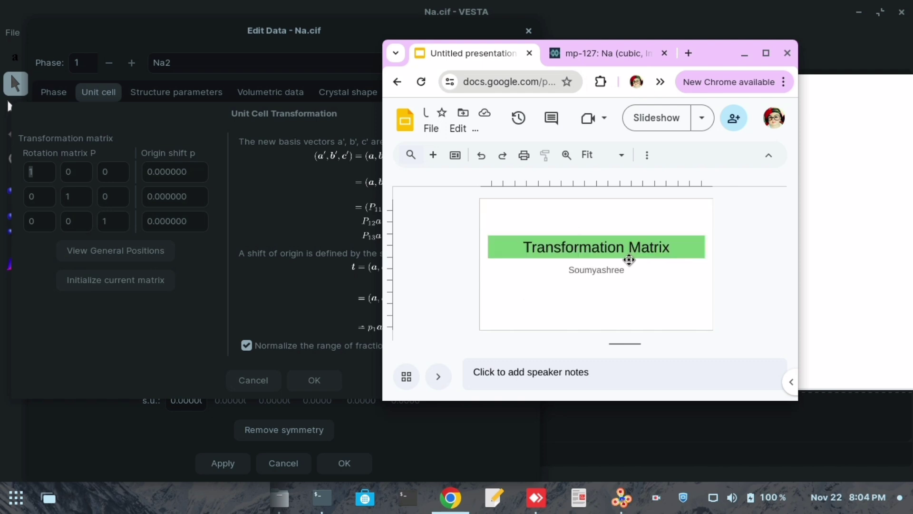
pyautogui.press('pagedown')
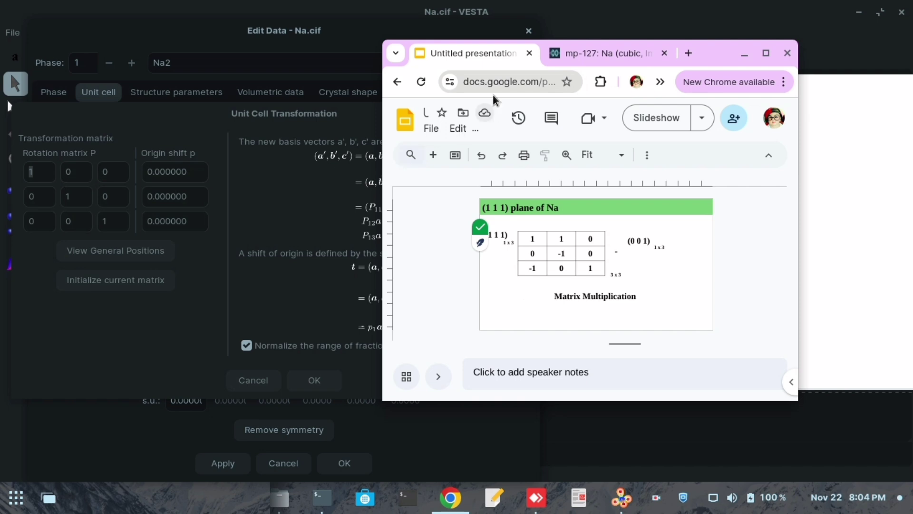
pyautogui.moveTo(719, 54); pyautogui.dragTo(834, 62)
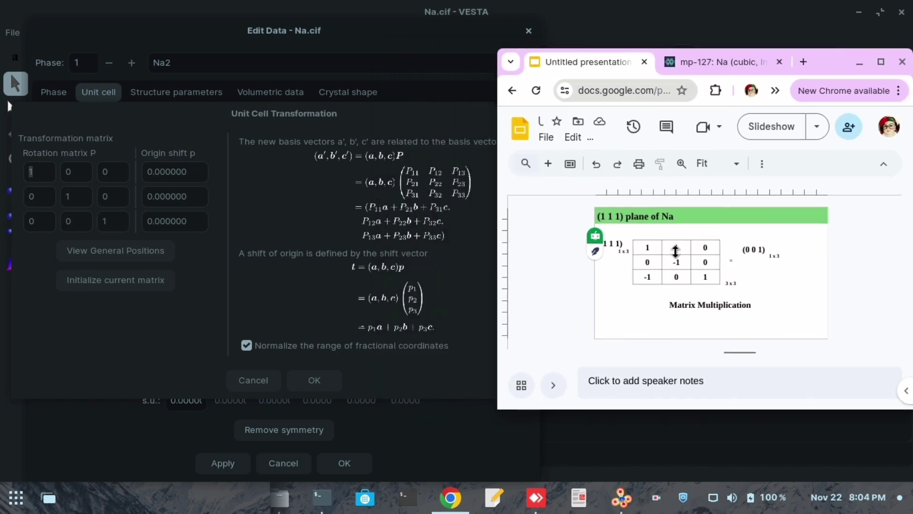
# - Set the rotation matrix P to the rows 1 1 0, 0 -1 0 and -1 0 1, matching the slide
pyautogui.click(44, 170)
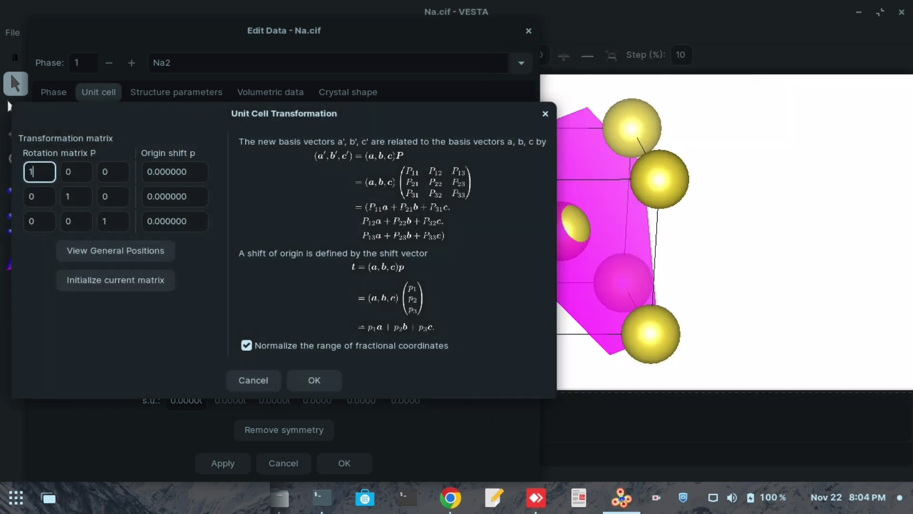
pyautogui.click(42, 222)
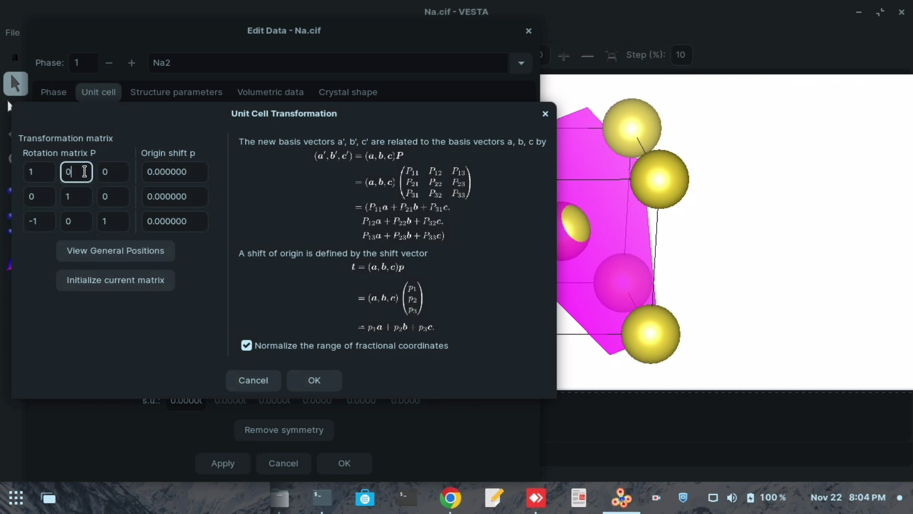
pyautogui.click(87, 173)
pyautogui.press('BackSpace')
pyautogui.write('1')
pyautogui.click(450, 497)
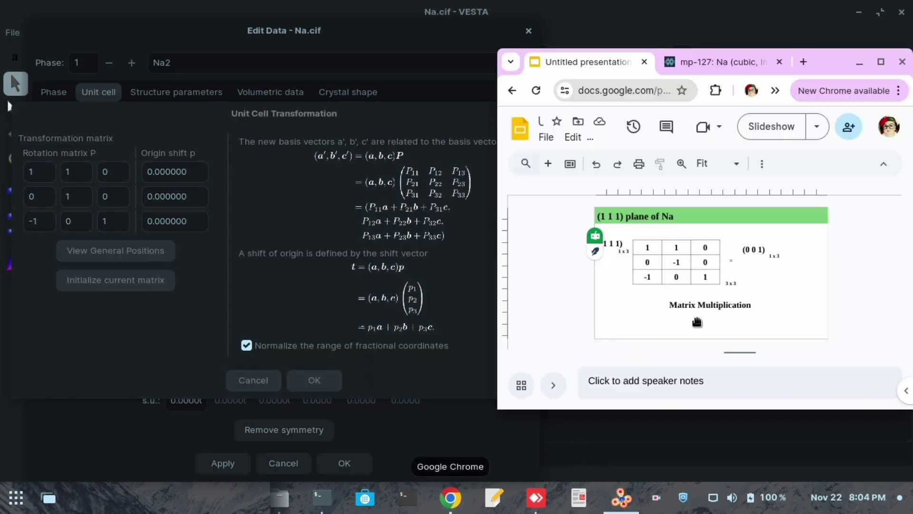
pyautogui.click(77, 197)
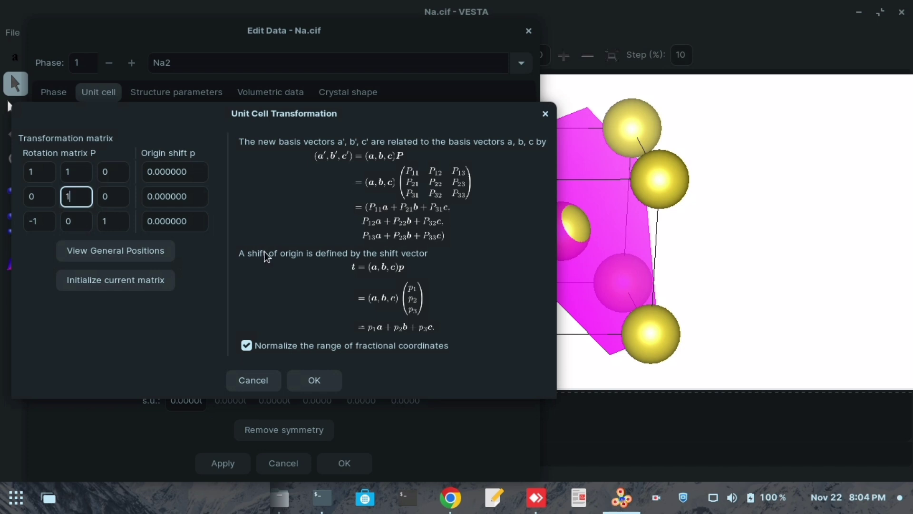
pyautogui.press('Tab')
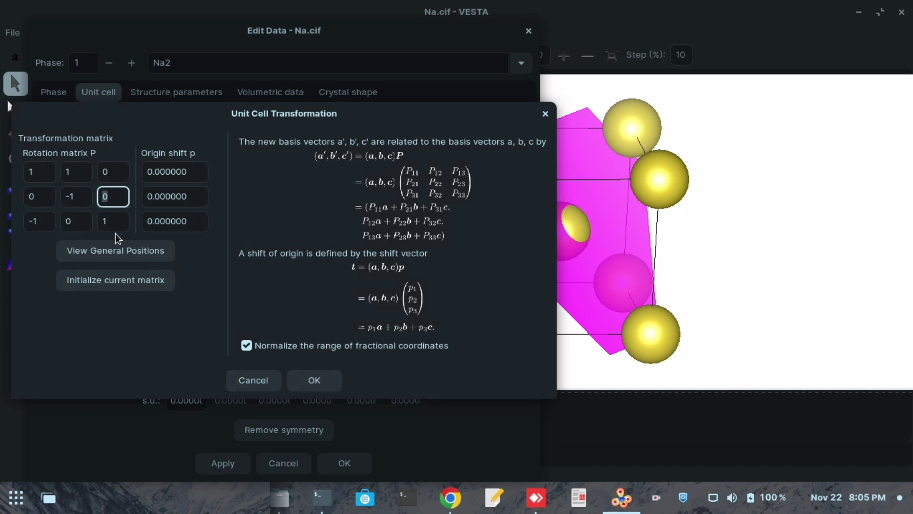
# - Apply the transformation to the unit cell, accepting the left-handed coordinate system, and view the resulting structure along the b axis
pyautogui.click(313, 382)
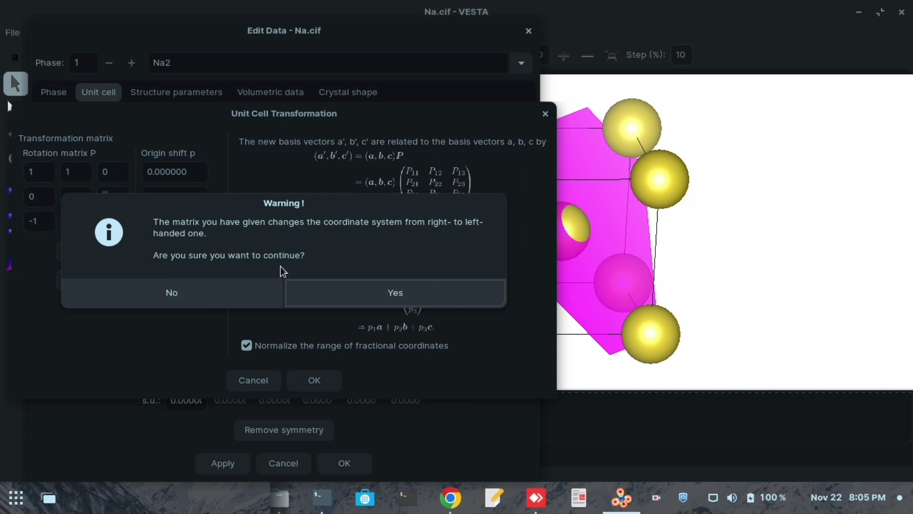
pyautogui.click(378, 290)
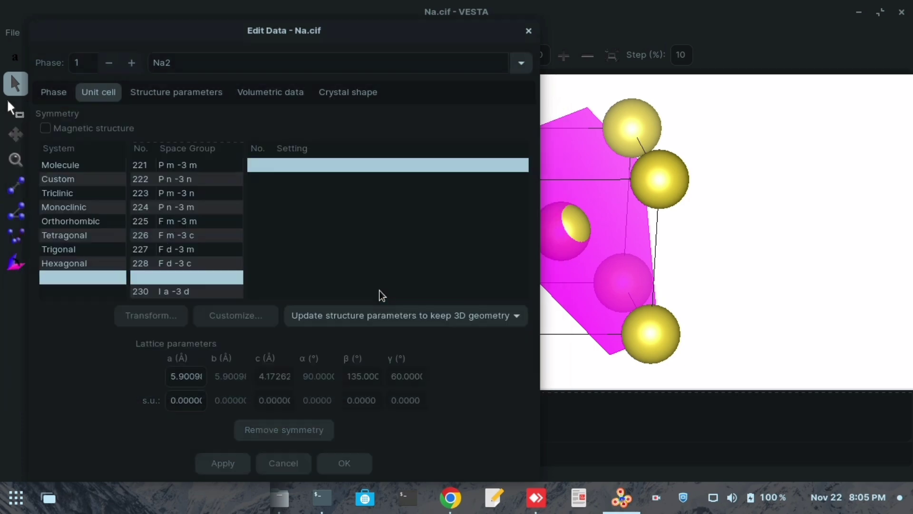
pyautogui.click(220, 466)
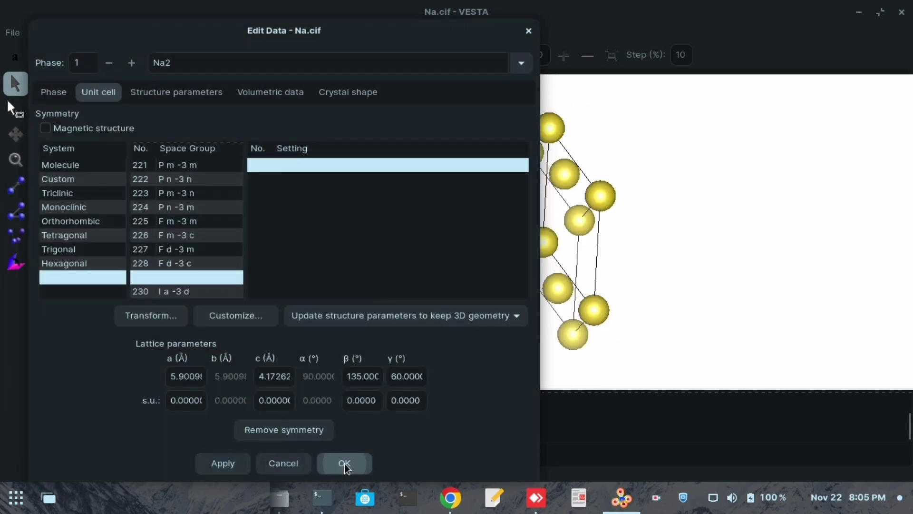
pyautogui.click(345, 463)
pyautogui.moveTo(650, 264); pyautogui.dragTo(304, 200)
pyautogui.click(63, 57)
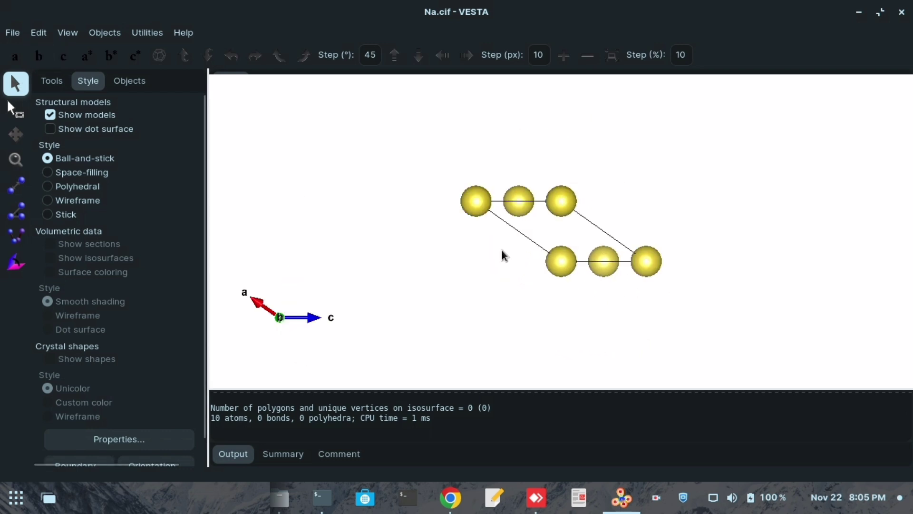
# - Check the Miller indices of the lattice plane in the transformed cell, keeping its settings clear of the structure
pyautogui.moveTo(561, 222)
pyautogui.mouseDown()
pyautogui.moveTo(670, 243)
pyautogui.moveTo(576, 279)
pyautogui.moveTo(570, 237)
pyautogui.mouseUp()
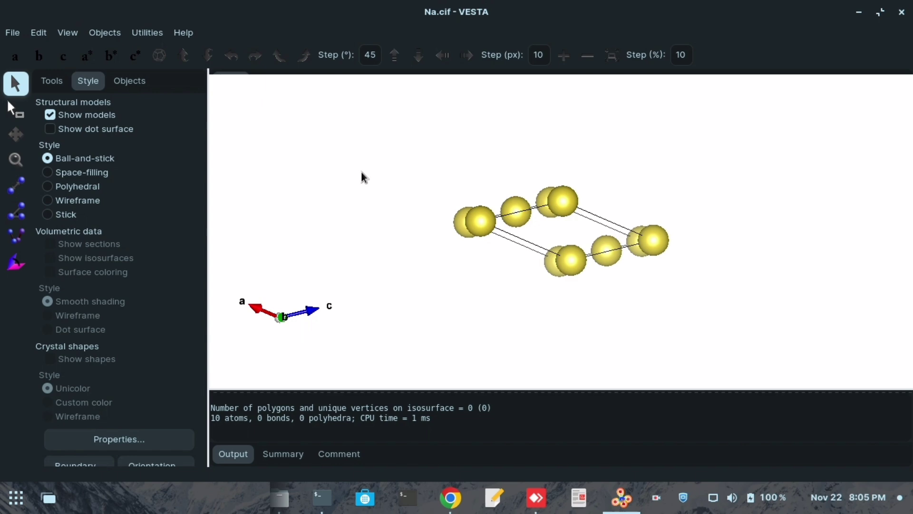
pyautogui.click(42, 34)
pyautogui.click(67, 139)
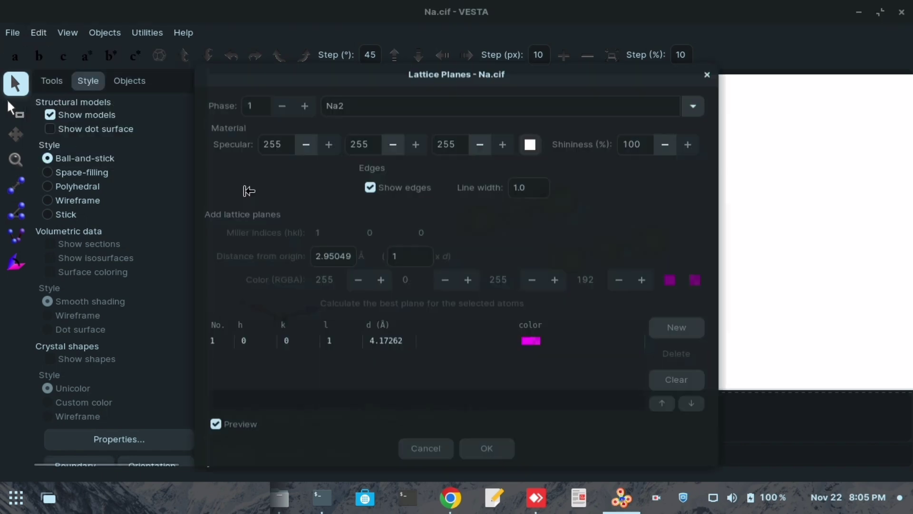
pyautogui.click(296, 344)
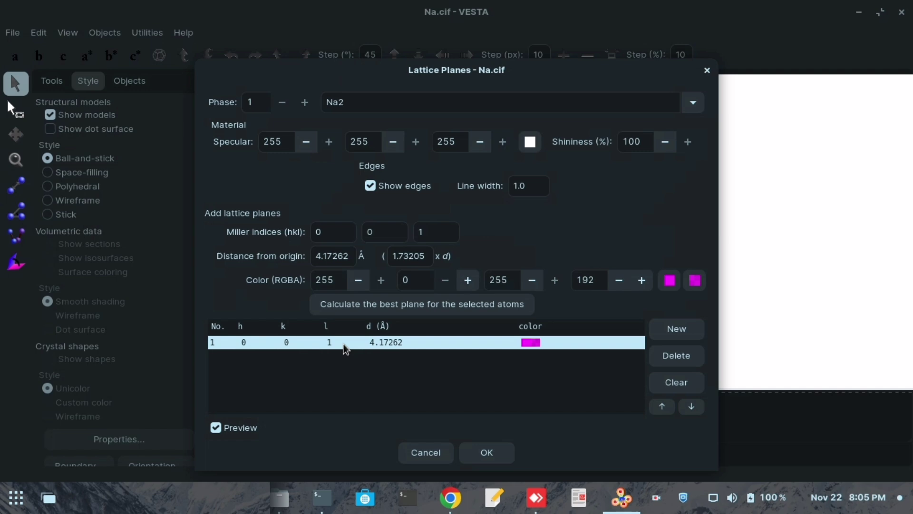
pyautogui.moveTo(350, 67); pyautogui.dragTo(155, 55)
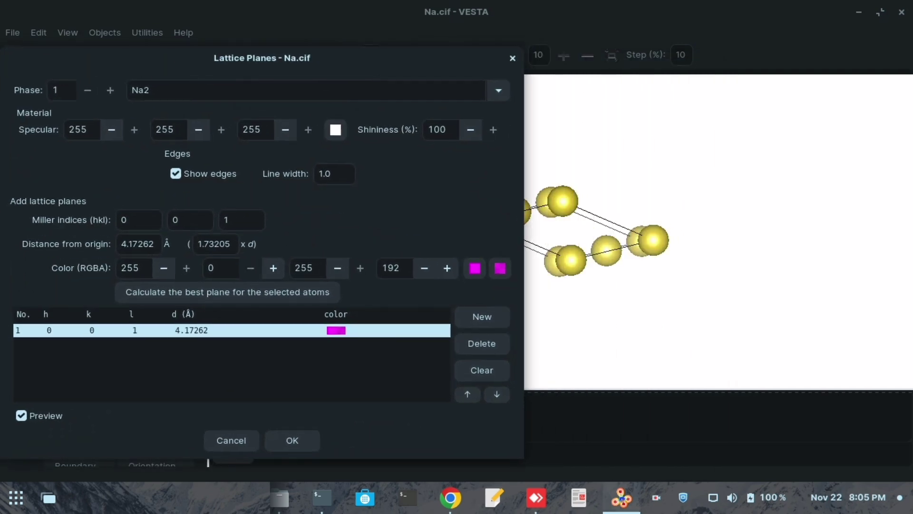
# - Compare the lattice plane's indices with the matrix product on the Chrome slide, then return to VESTA and close the plane settings
pyautogui.click(451, 498)
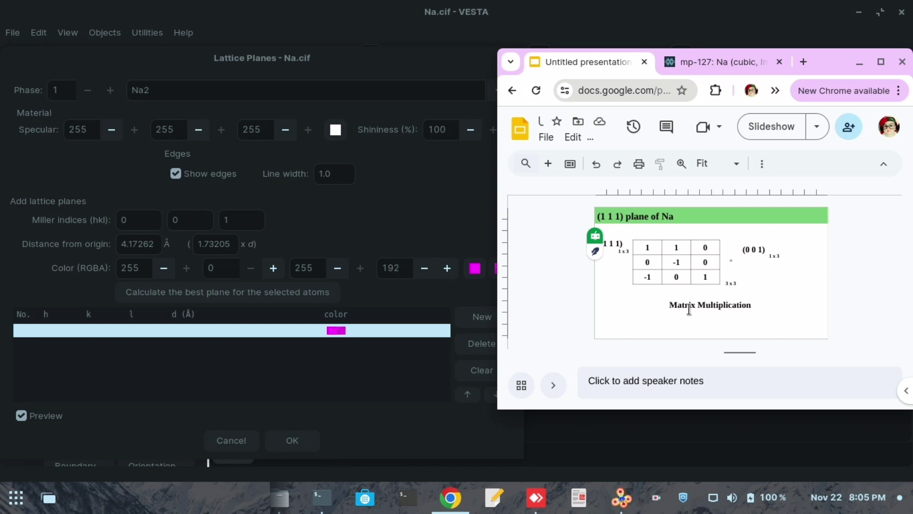
pyautogui.click(169, 329)
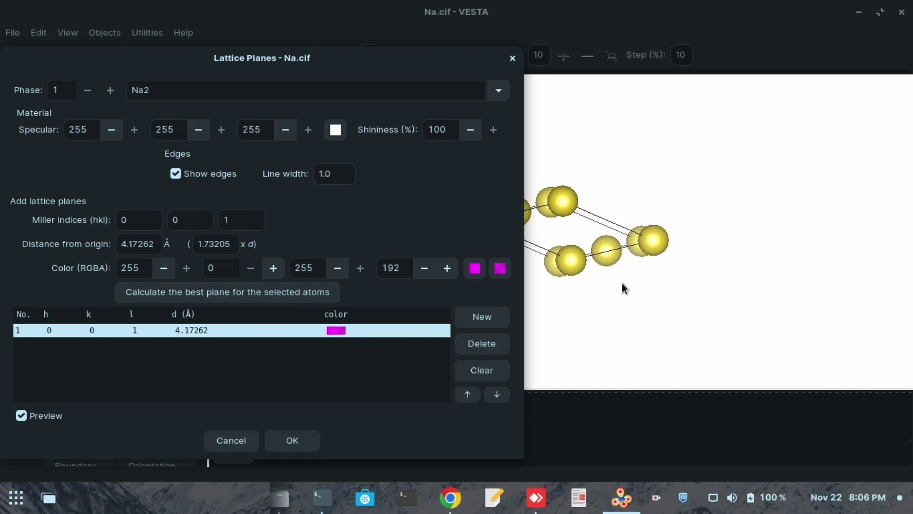
pyautogui.click(608, 261)
pyautogui.click(292, 441)
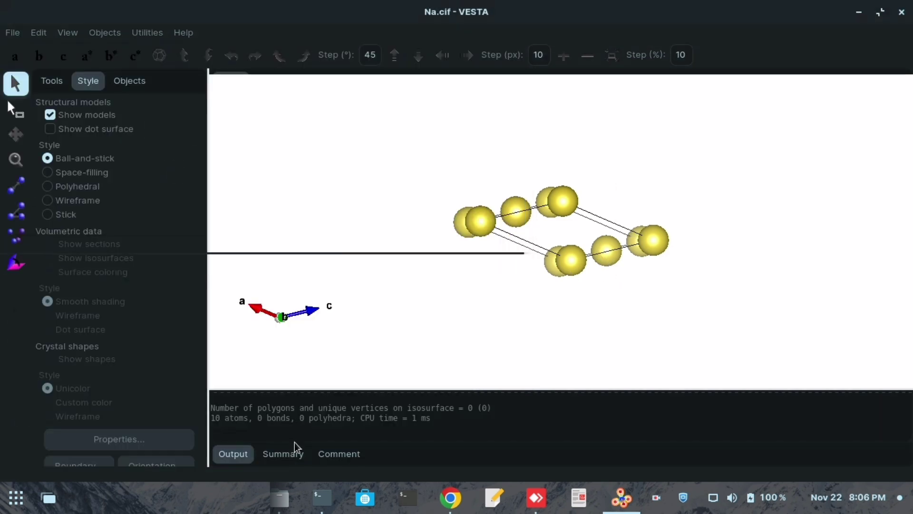
# - Rotate the transformed structure to inspect it and return to the view along the b axis
pyautogui.moveTo(547, 333); pyautogui.dragTo(593, 304)
pyautogui.click(40, 57)
pyautogui.click(37, 58)
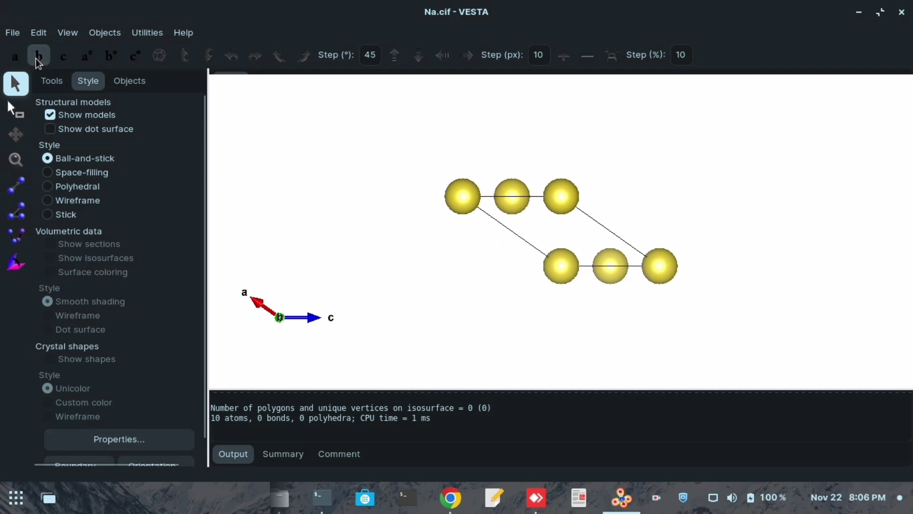
# - In the unit cell transformation, change the second-row, third-column element of rotation matrix P to 1
pyautogui.click(39, 33)
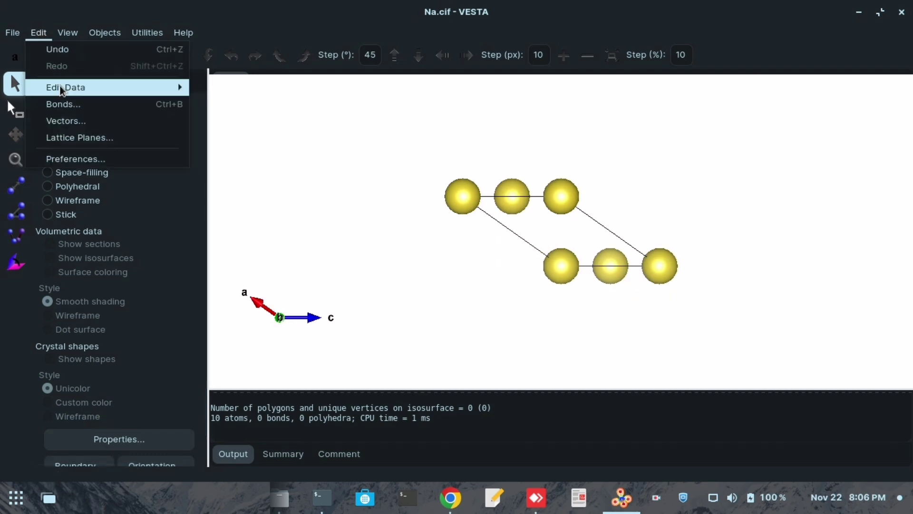
pyautogui.moveTo(181, 88)
pyautogui.click(232, 104)
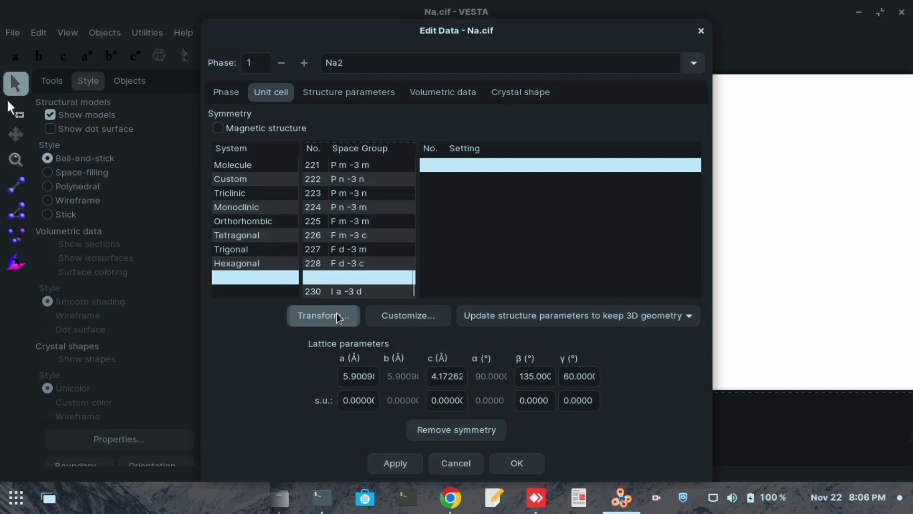
pyautogui.click(341, 312)
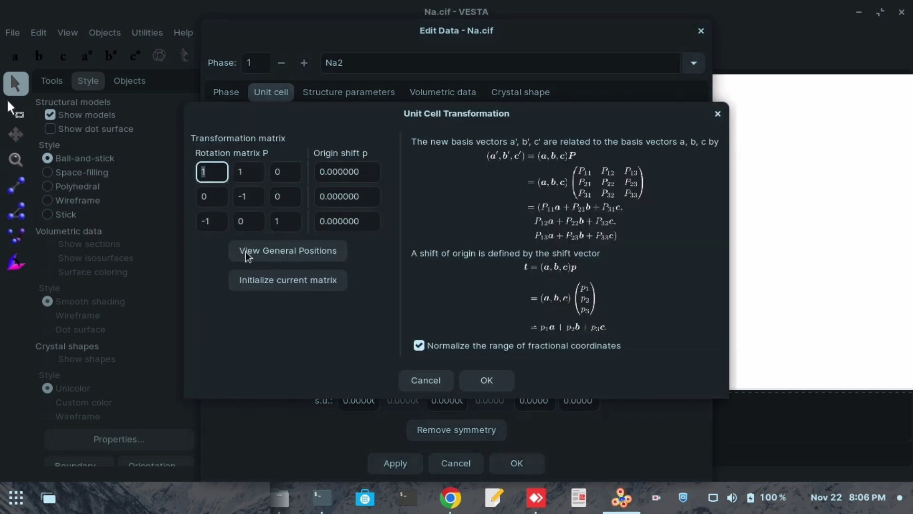
pyautogui.click(283, 197)
pyautogui.press('BackSpace')
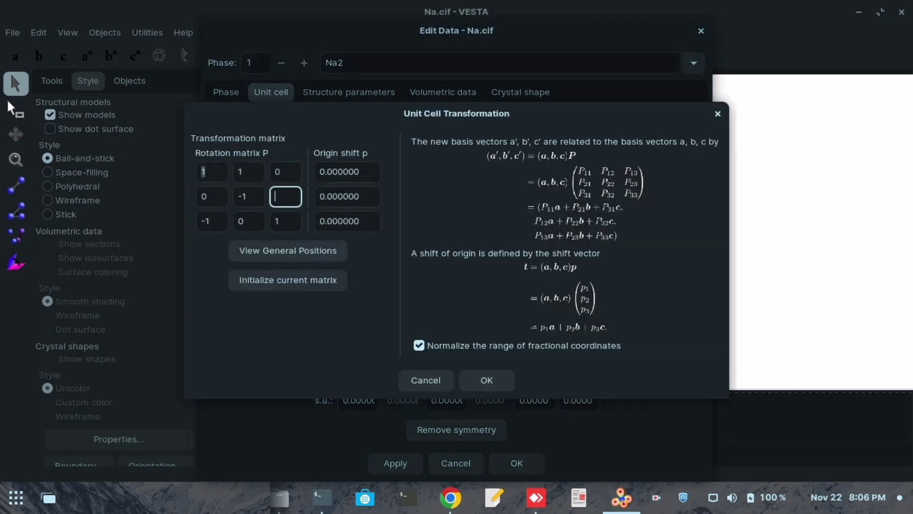
# - Apply the transformation to the unit cell, adding new equivalent positions to the list of symmetry operations, and inspect the resulting structure
pyautogui.click(485, 385)
pyautogui.click(518, 282)
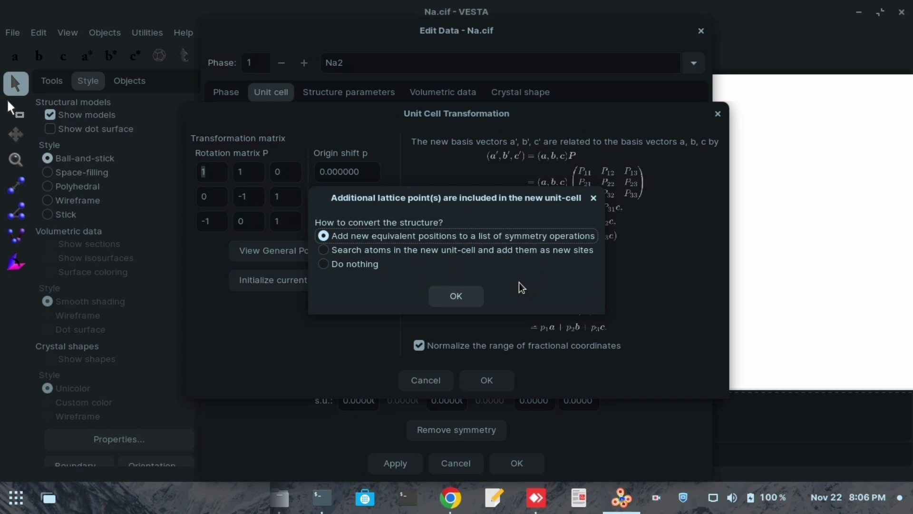
pyautogui.click(453, 291)
pyautogui.click(400, 463)
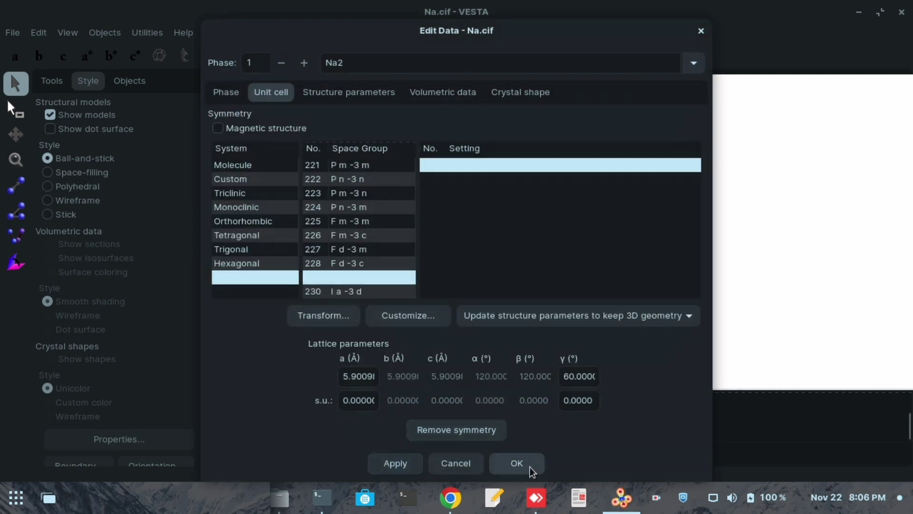
pyautogui.click(528, 465)
pyautogui.moveTo(690, 282); pyautogui.dragTo(725, 315)
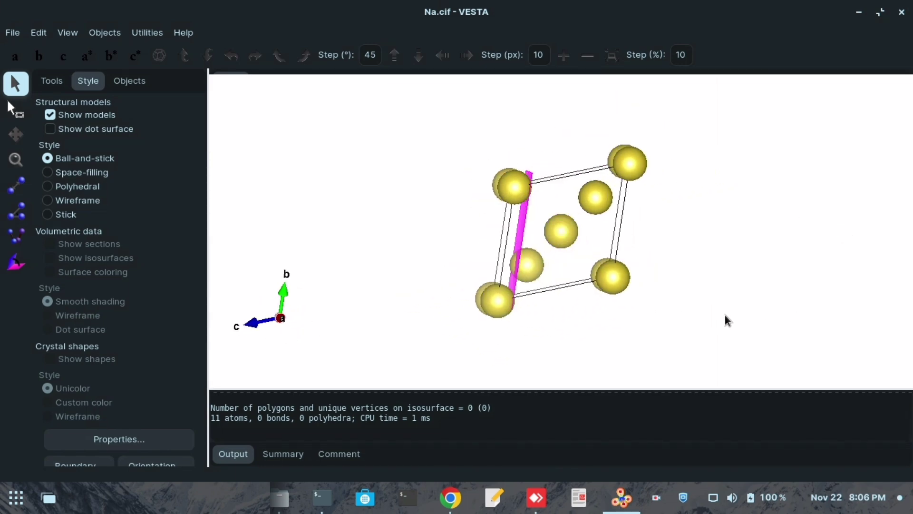
# - Check the lattice plane's Miller indices in the newly transformed cell and close the plane settings without changes
pyautogui.click(39, 37)
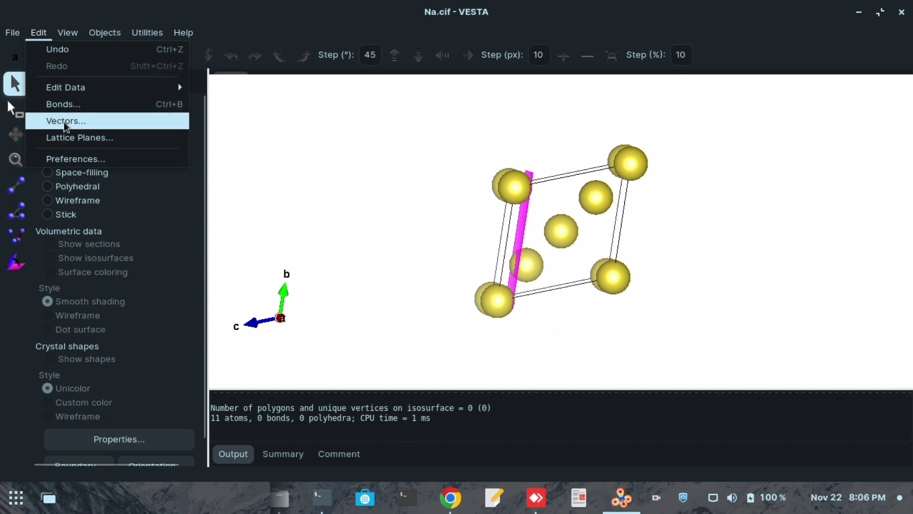
pyautogui.click(75, 138)
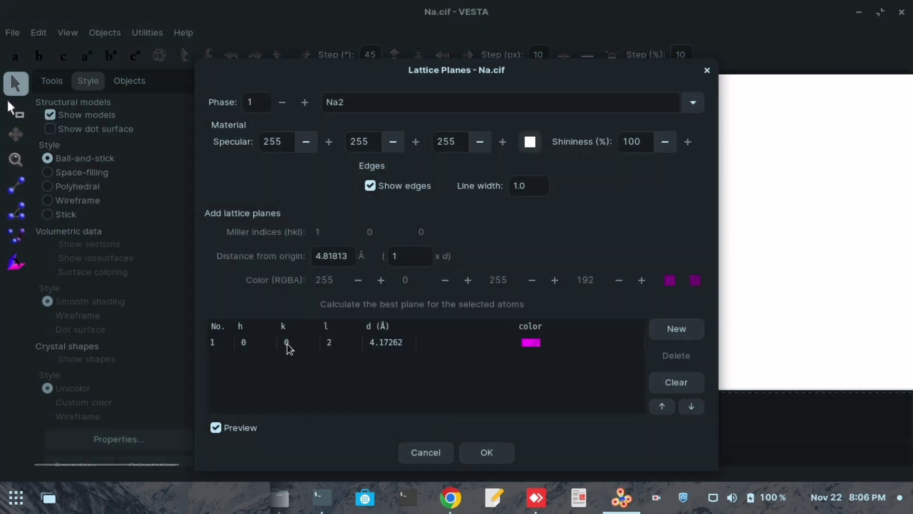
pyautogui.moveTo(367, 67); pyautogui.dragTo(174, 70)
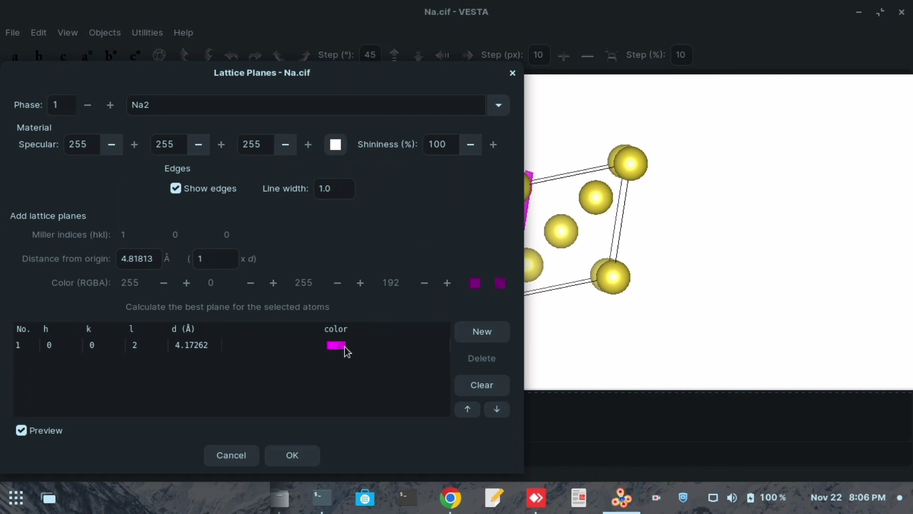
pyautogui.click(671, 257)
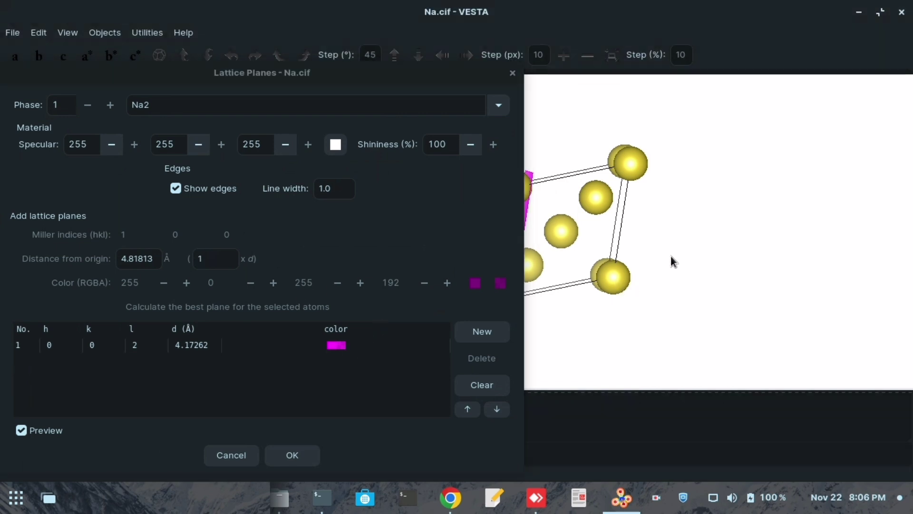
pyautogui.click(291, 455)
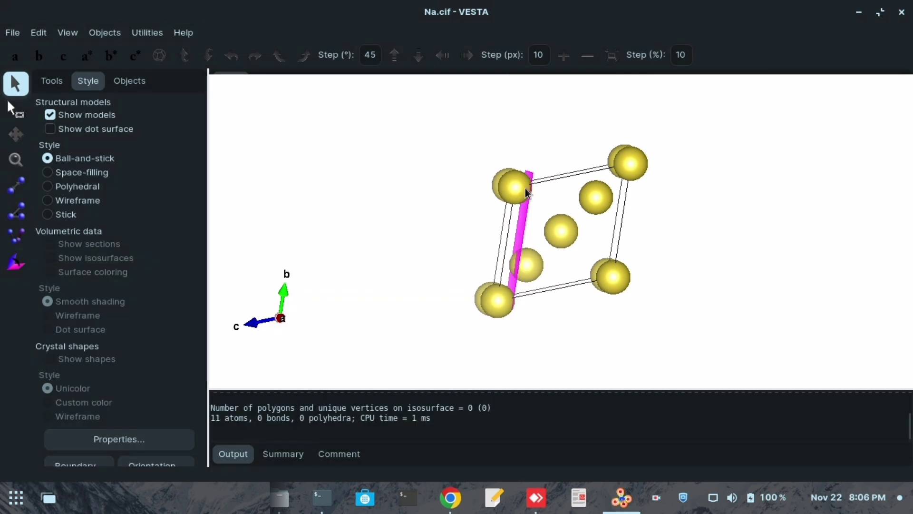
# - Examine the lattice plane within the new cell from several angles, starting again from the b axis view
pyautogui.moveTo(525, 187); pyautogui.dragTo(560, 291)
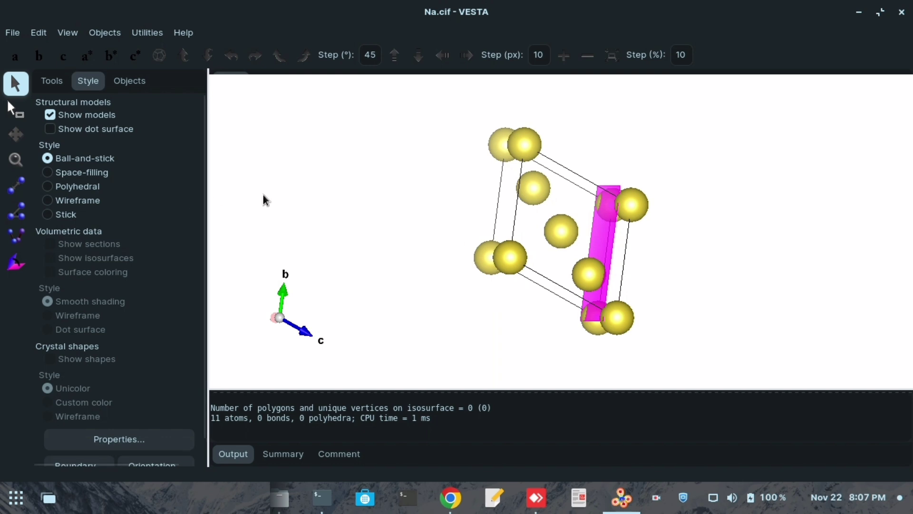
pyautogui.click(40, 56)
pyautogui.moveTo(597, 258); pyautogui.dragTo(627, 285)
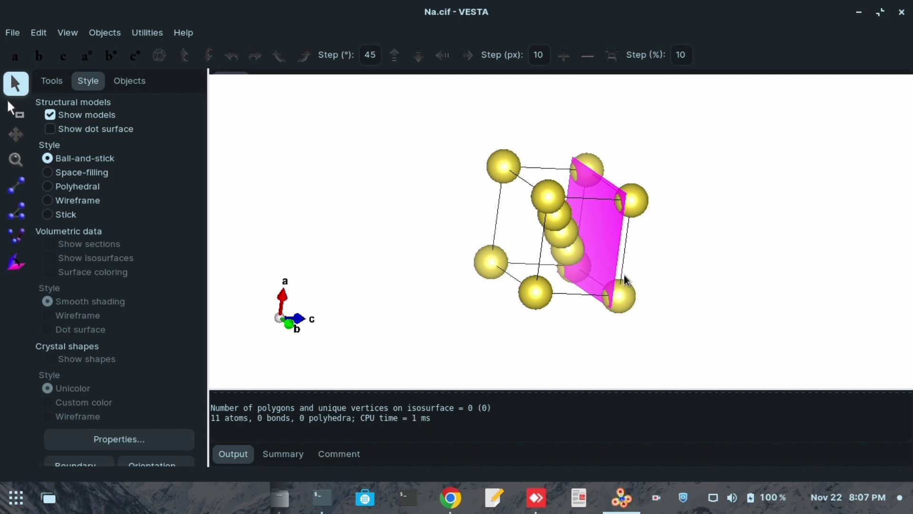